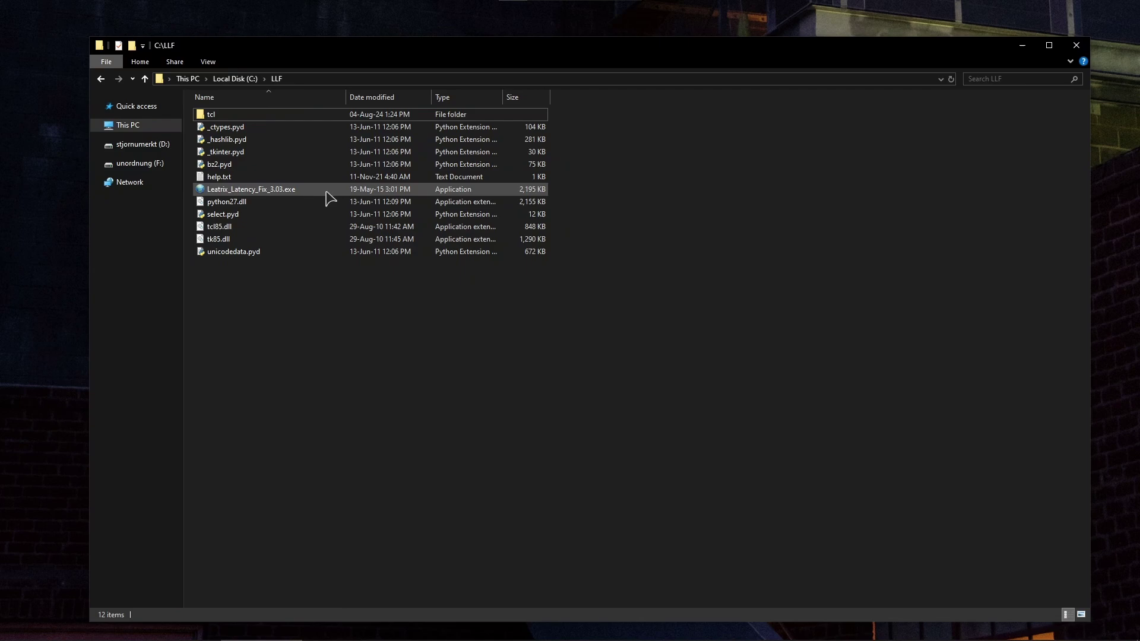
# Step: Launch Leatrix_Latency_Fix_3.03.exe, confirm it reports Status: Installed, and close it
pyautogui.doubleClick(311, 189)
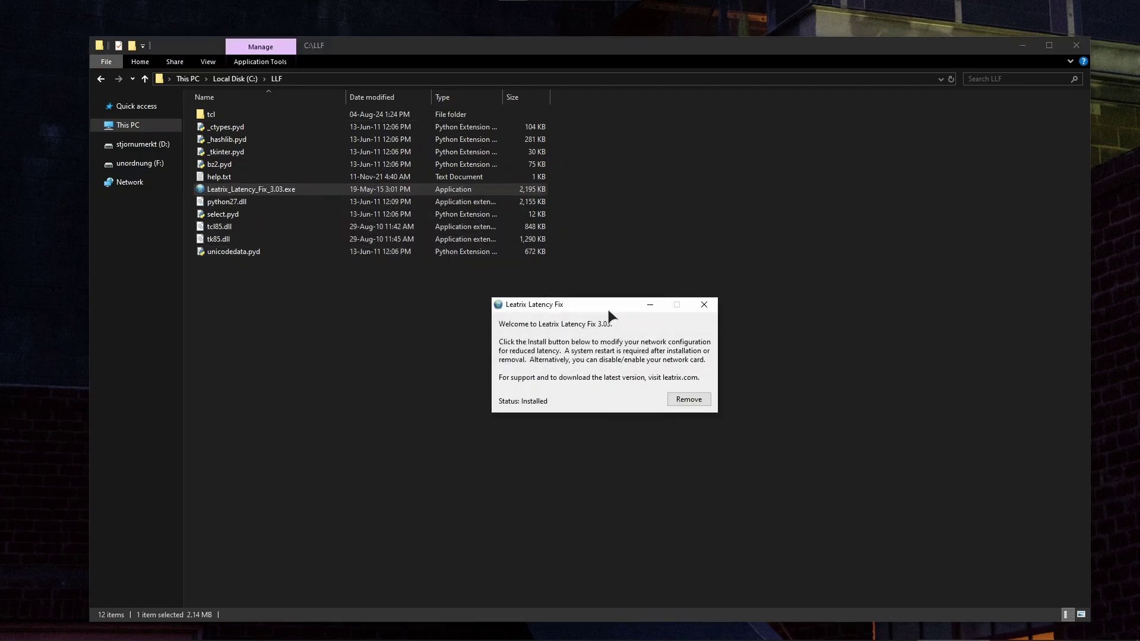
pyautogui.moveTo(588, 305); pyautogui.dragTo(569, 305)
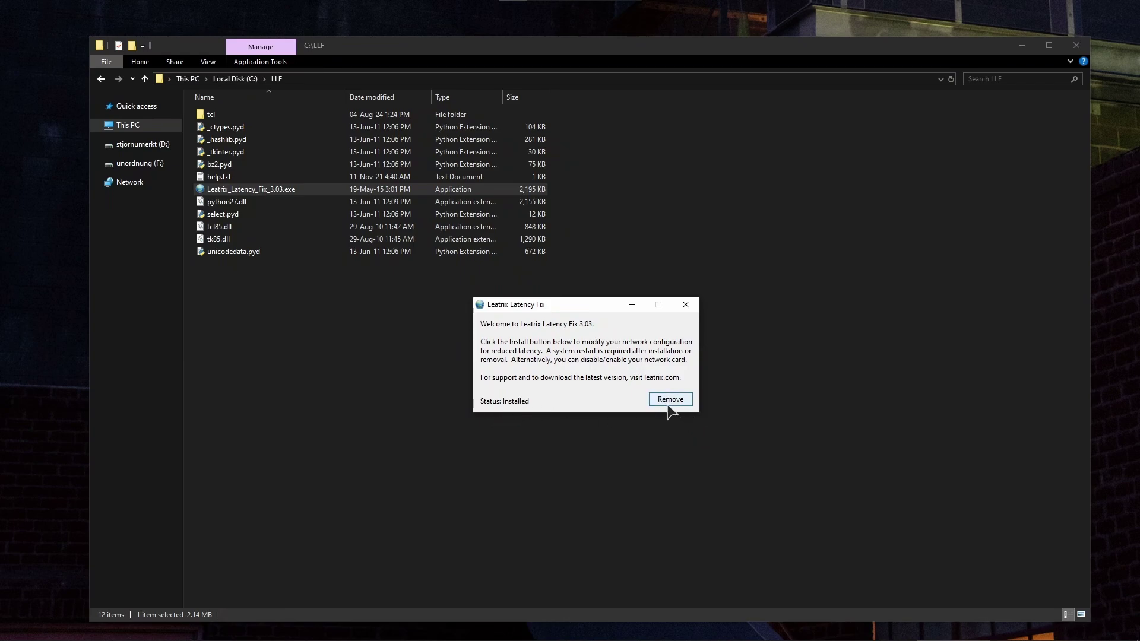
pyautogui.click(685, 304)
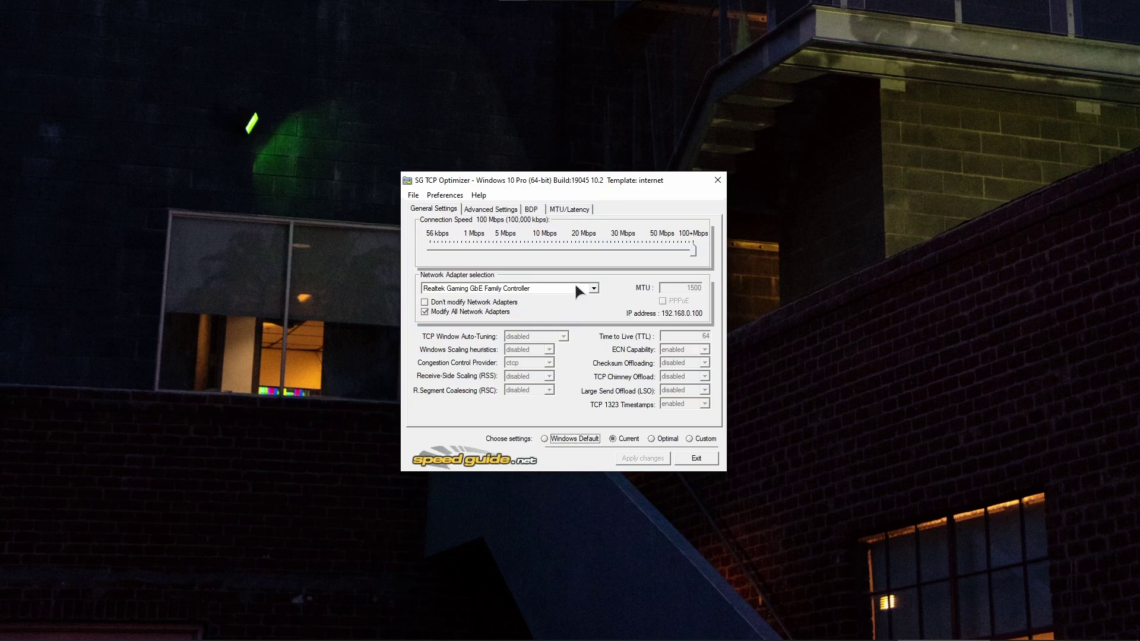
# Step: Select the Custom profile in SG TCP Optimizer, leaving the MTU at 1500
pyautogui.click(690, 438)
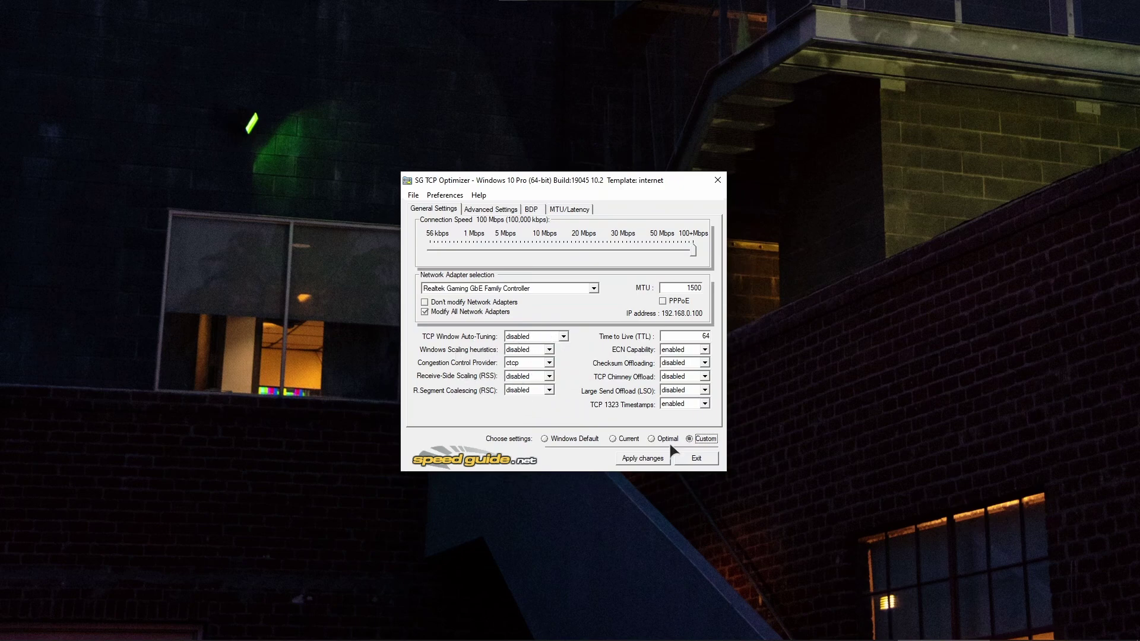
pyautogui.click(692, 337)
pyautogui.doubleClick(682, 287)
pyautogui.click(682, 288)
# Step: Review the Advanced Settings values, including MaxUserPort 65534, then switch to network adapter settings.txt
pyautogui.click(492, 211)
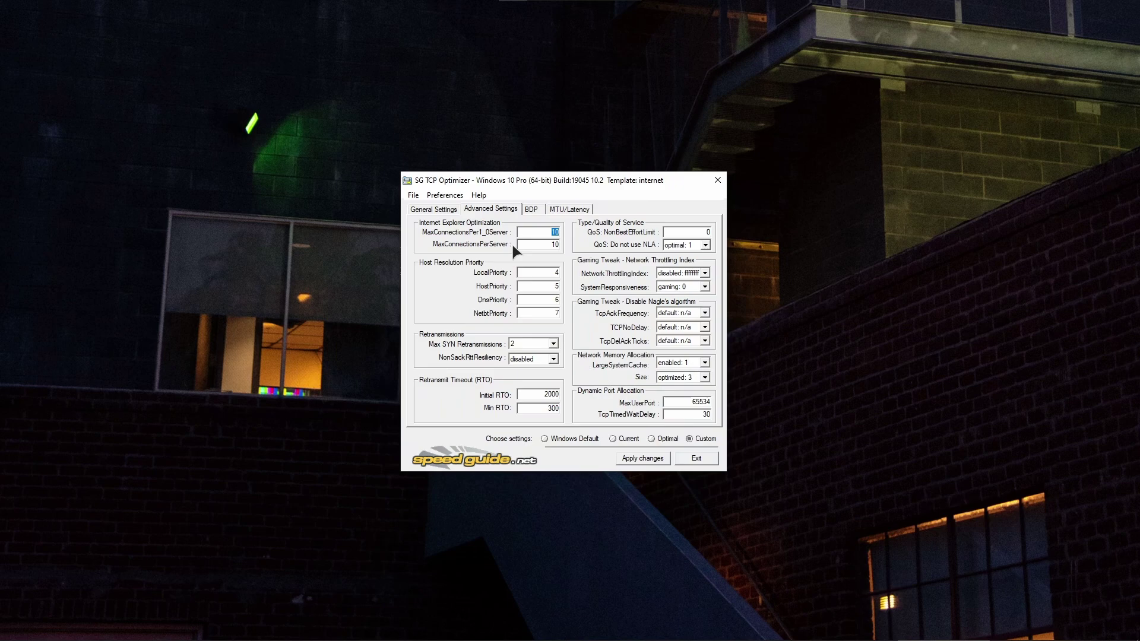
pyautogui.click(551, 244)
pyautogui.moveTo(670, 403); pyautogui.dragTo(723, 422)
pyautogui.click(680, 413)
pyautogui.hotkey('alt', 'Tab')
pyautogui.moveTo(636, 129); pyautogui.dragTo(600, 119)
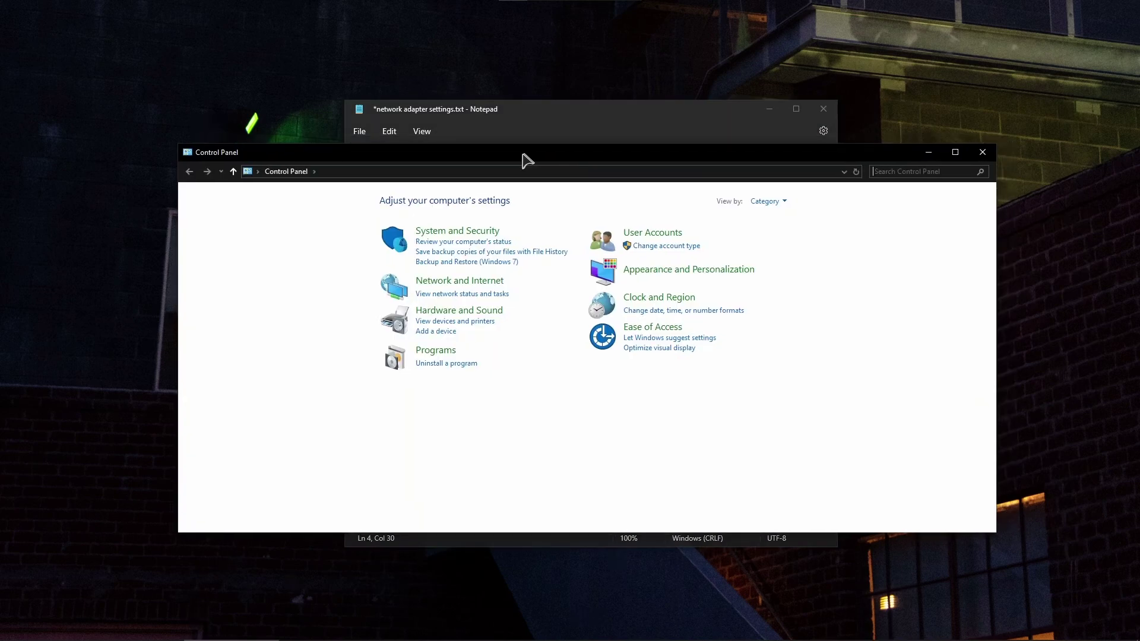
# Step: Navigate Control Panel to Network Connections and bring up the Ethernet adapter's context menu
pyautogui.moveTo(527, 160); pyautogui.dragTo(577, 177)
pyautogui.moveTo(582, 112); pyautogui.dragTo(399, 91)
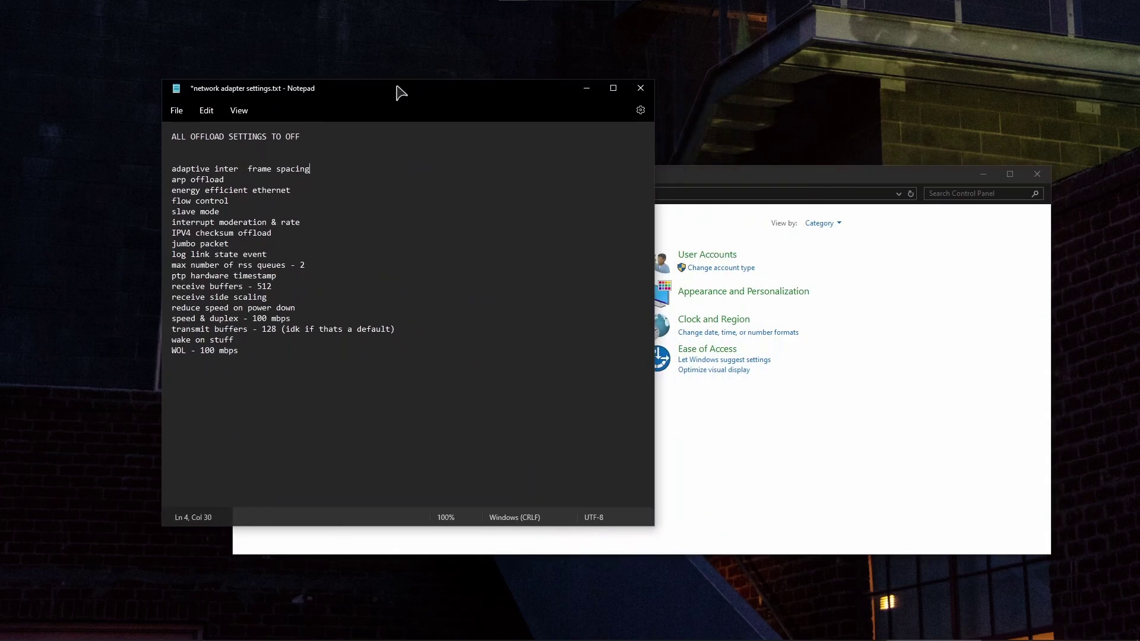
pyautogui.moveTo(760, 191); pyautogui.dragTo(821, 171)
pyautogui.click(590, 291)
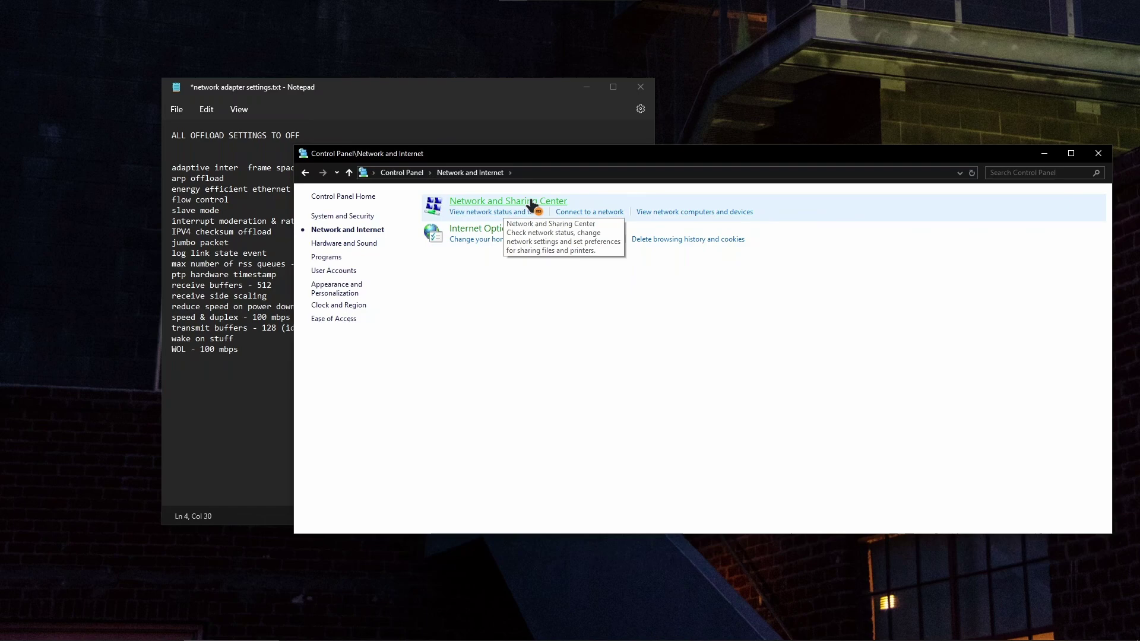
pyautogui.click(546, 204)
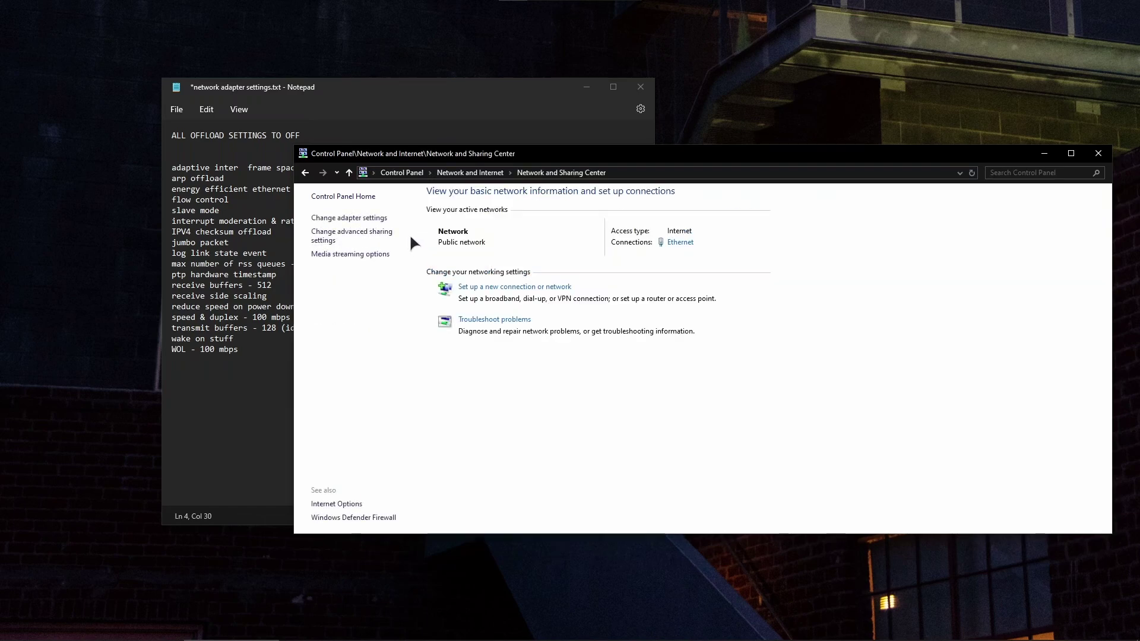
pyautogui.click(354, 218)
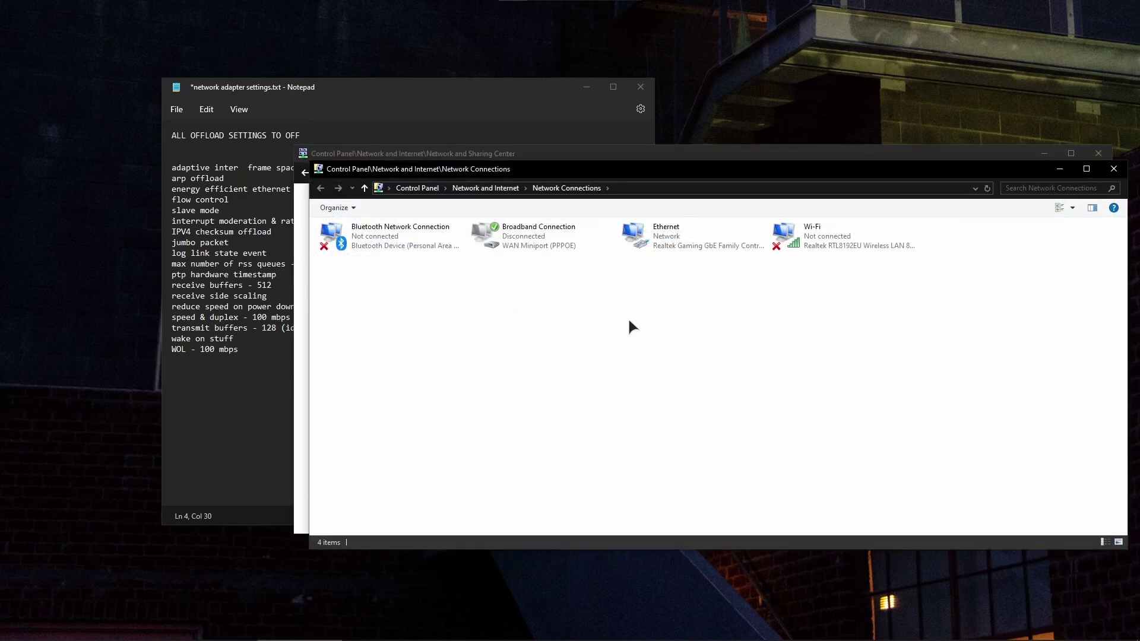
pyautogui.click(620, 251)
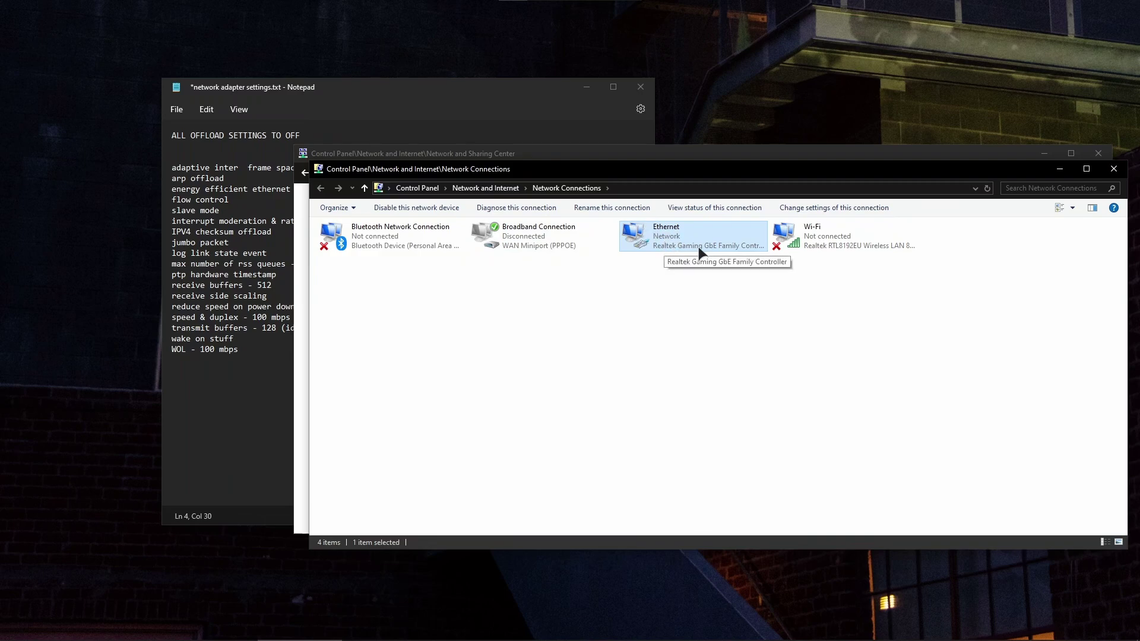
pyautogui.rightClick(671, 234)
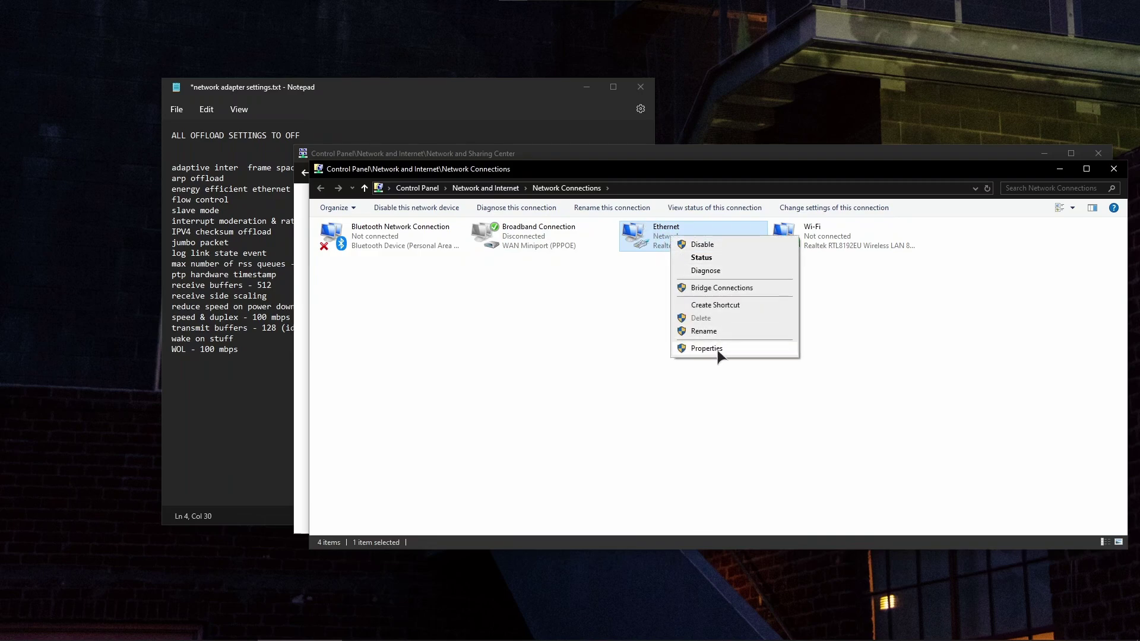
# Step: Open the Realtek Gaming GbE Family Controller properties on its Advanced tab
pyautogui.click(709, 348)
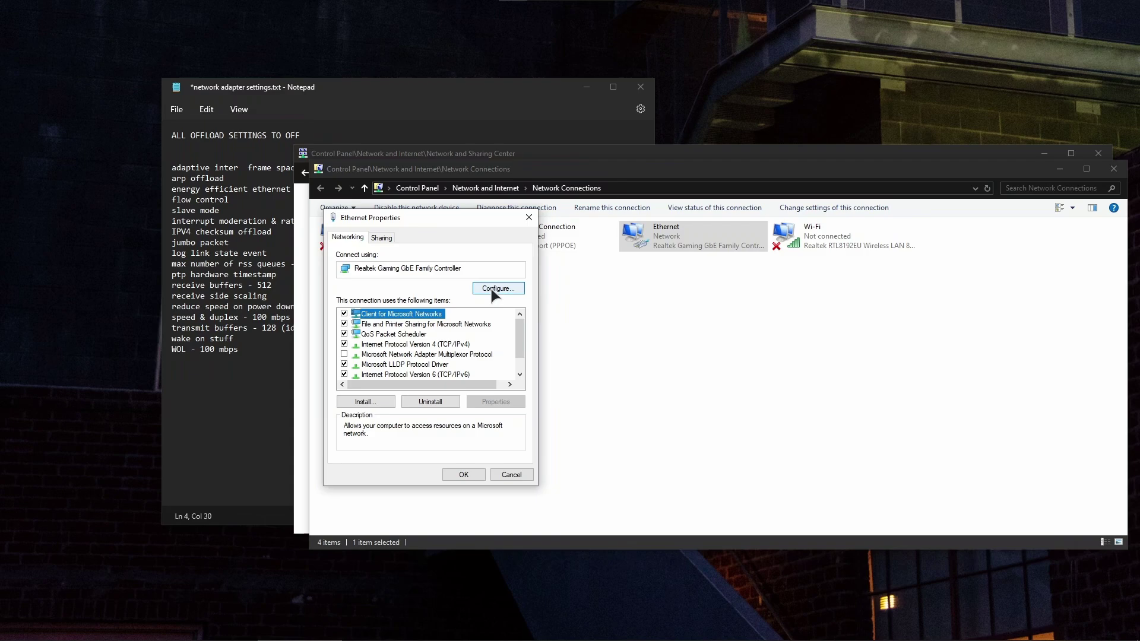
pyautogui.click(497, 289)
pyautogui.click(118, 91)
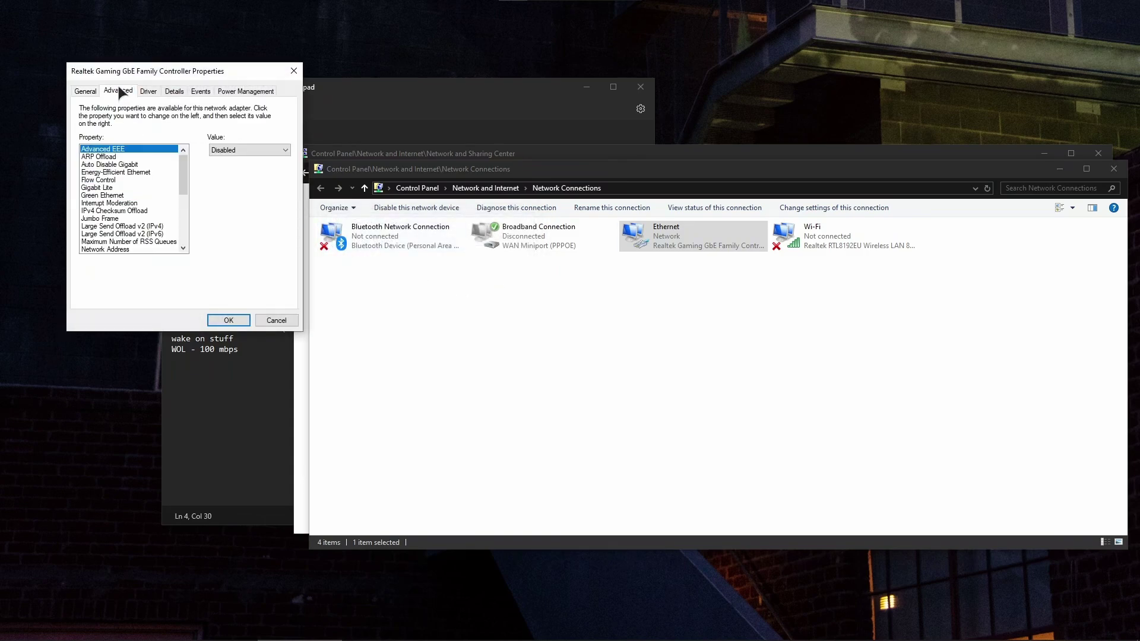
pyautogui.moveTo(155, 71); pyautogui.dragTo(672, 241)
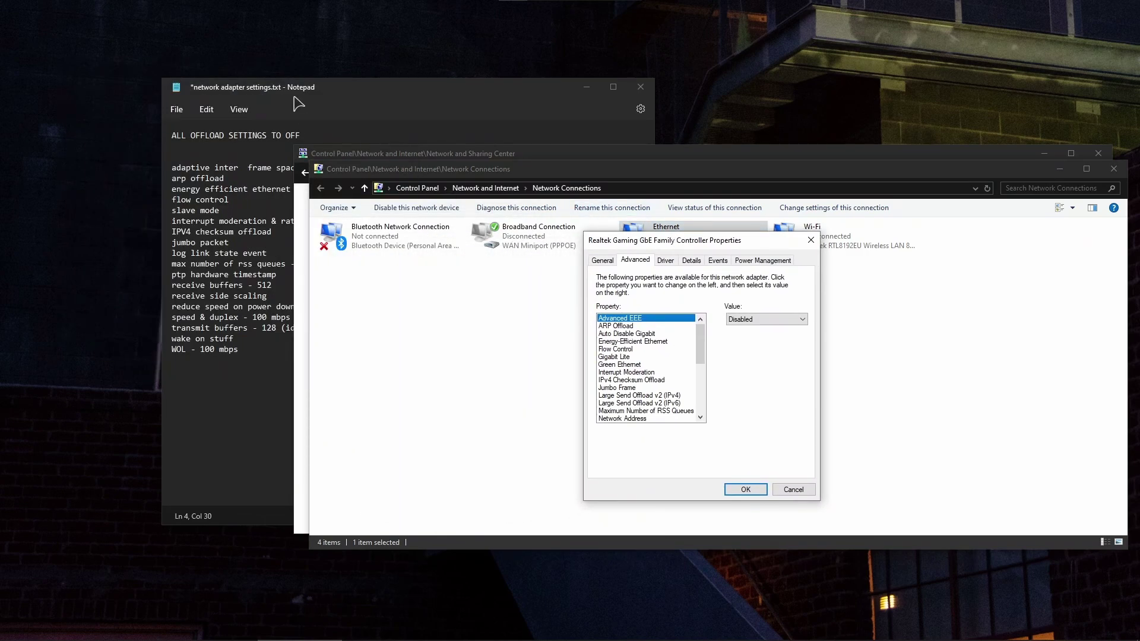
# Step: Close Network Connections and Network and Sharing Center, placing the adapter dialog beside the notes
pyautogui.moveTo(366, 97); pyautogui.dragTo(265, 124)
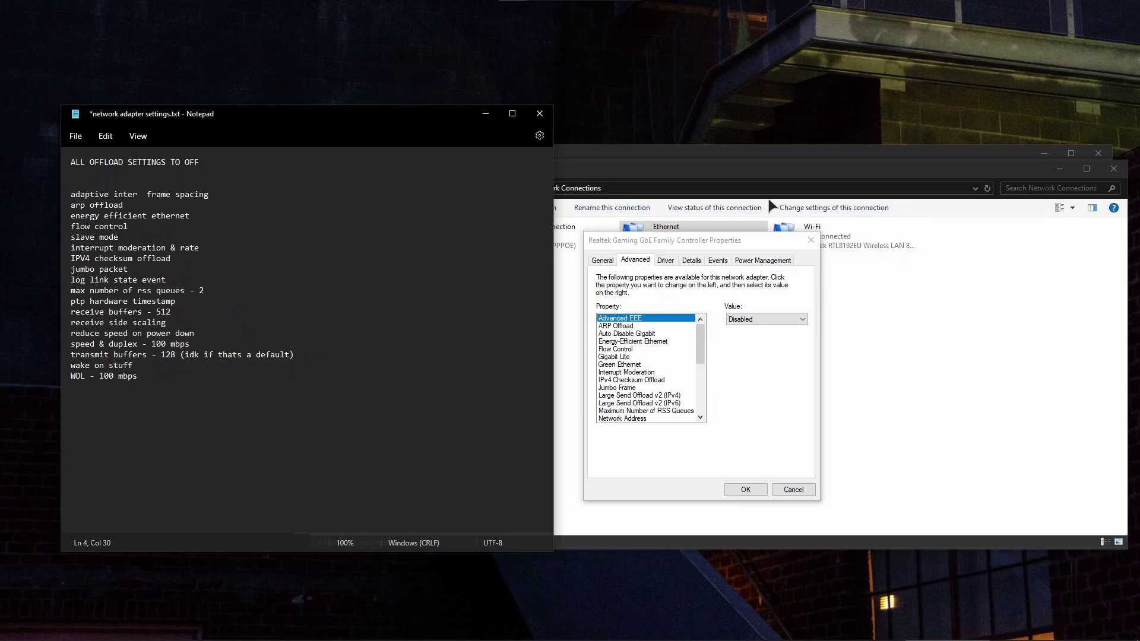
pyautogui.click(1060, 168)
pyautogui.click(1043, 153)
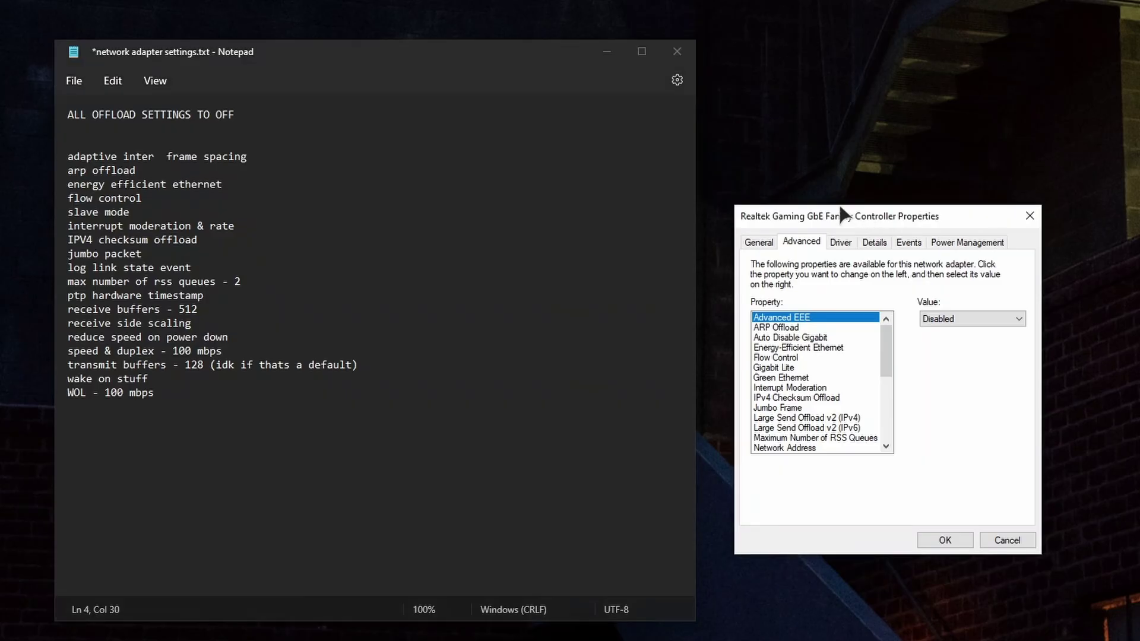
pyautogui.moveTo(841, 210); pyautogui.dragTo(829, 136)
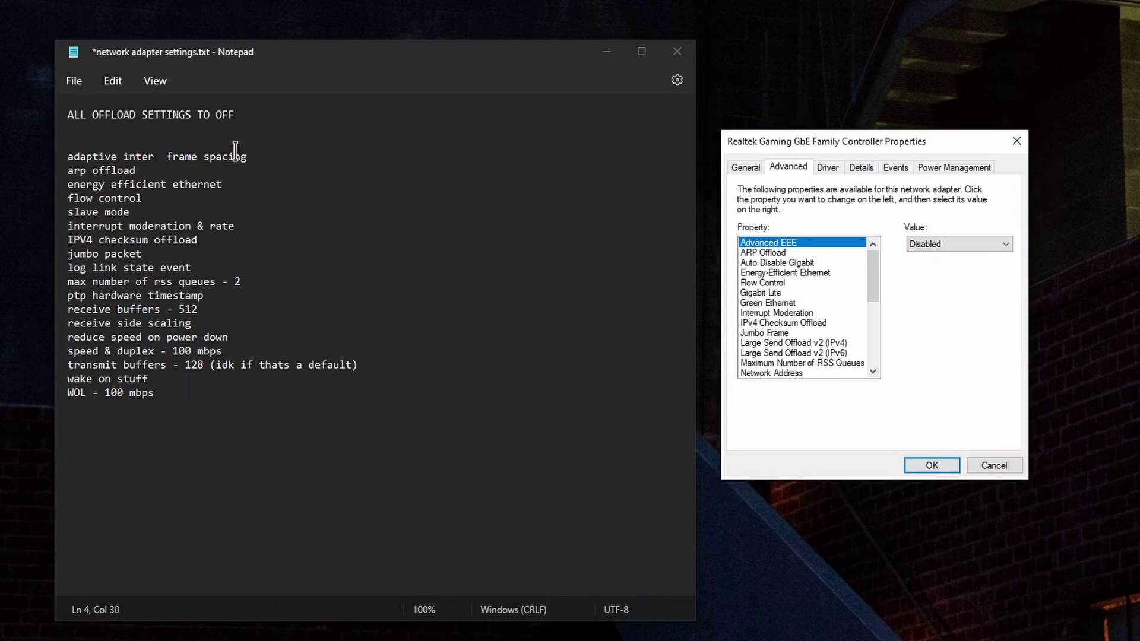
pyautogui.moveTo(267, 115)
pyautogui.mouseDown()
pyautogui.moveTo(59, 125)
pyautogui.moveTo(262, 112)
pyautogui.mouseUp()
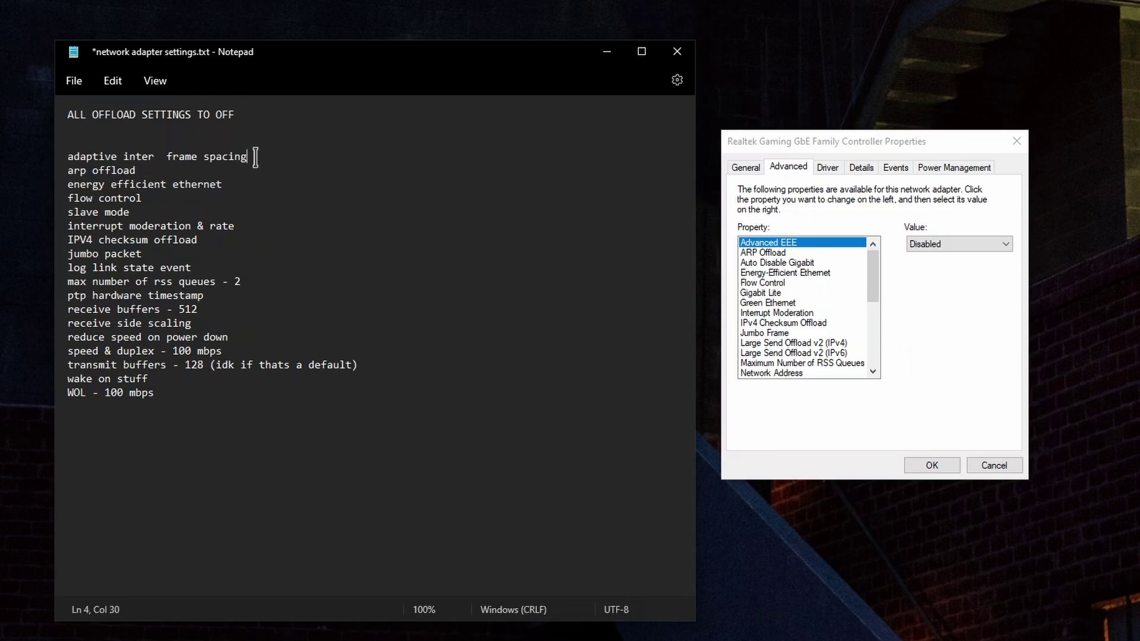
# Step: Check ARP Offload, then keep Energy-Efficient Ethernet set to Disabled
pyautogui.moveTo(255, 157); pyautogui.dragTo(213, 168)
pyautogui.click(279, 161)
pyautogui.click(775, 254)
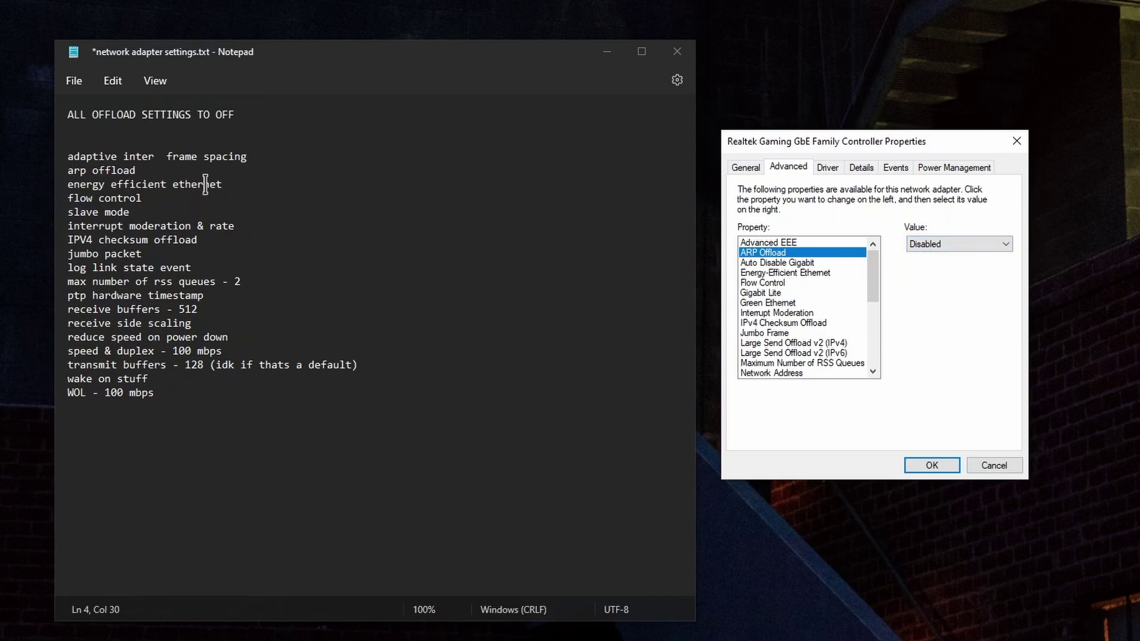
pyautogui.click(808, 274)
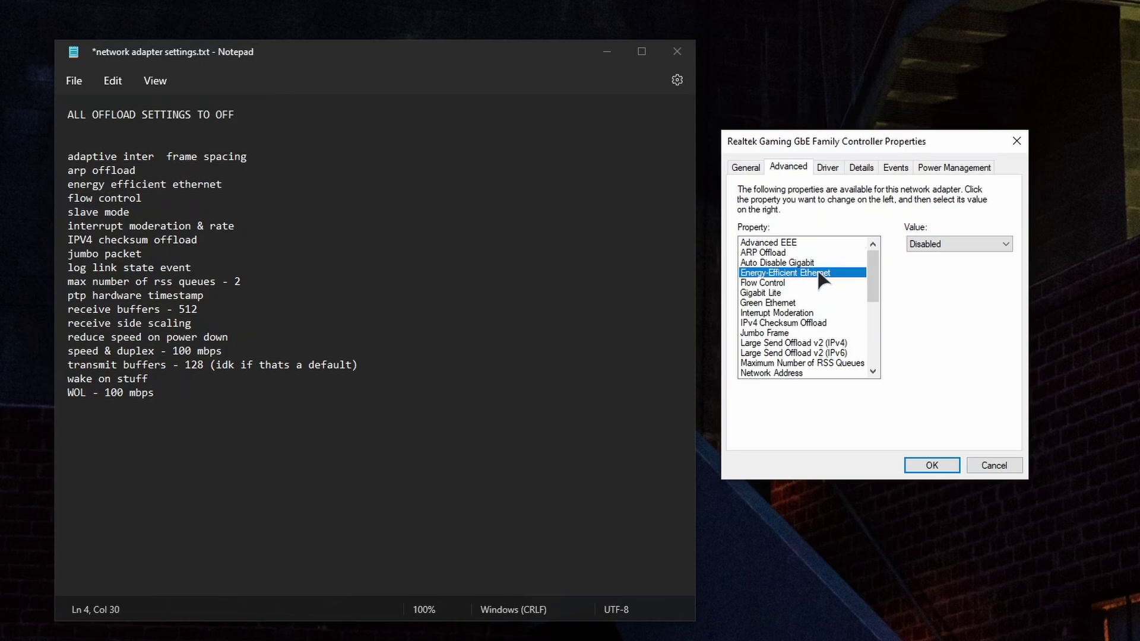
pyautogui.click(939, 250)
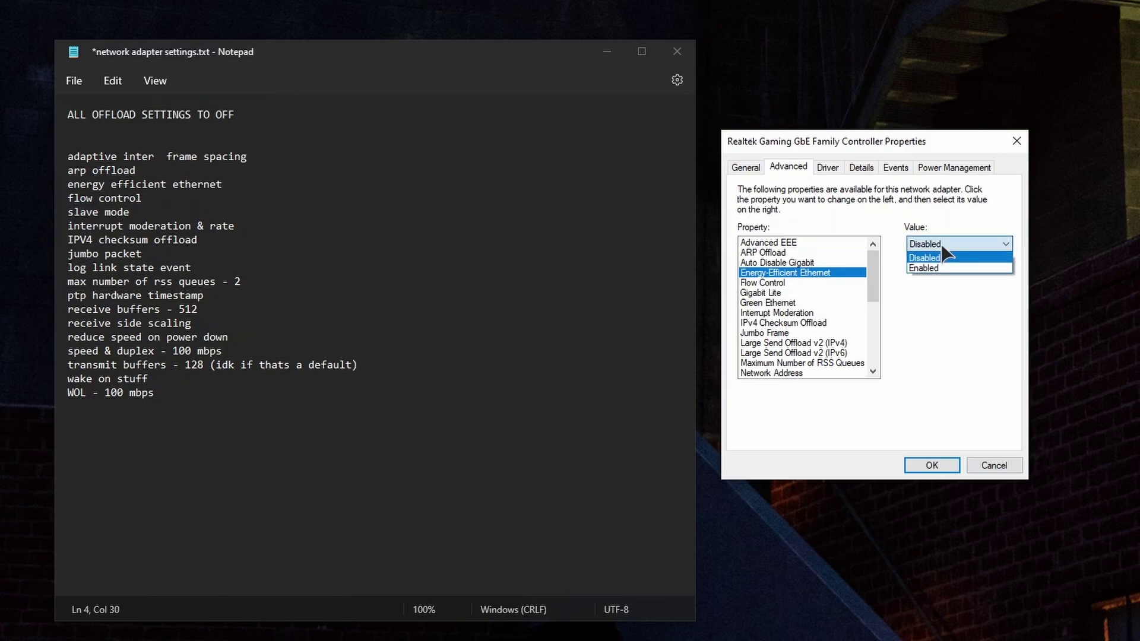
pyautogui.click(942, 241)
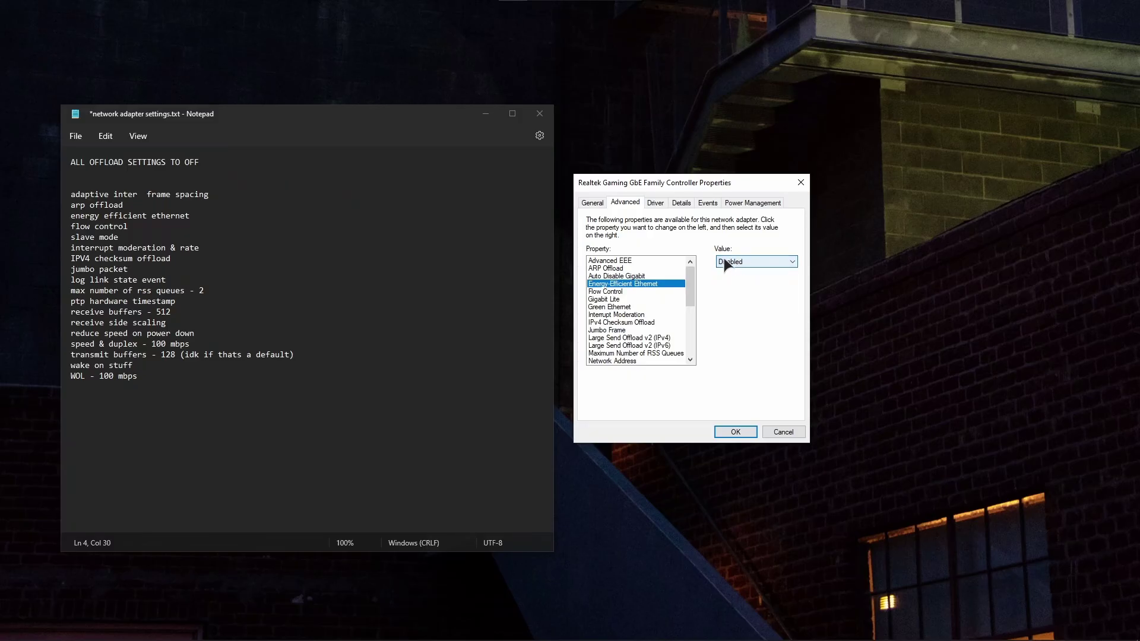
# Step: Apply with OK to close the adapter properties and centre the notes window
pyautogui.moveTo(689, 282); pyautogui.dragTo(701, 262)
pyautogui.click(800, 182)
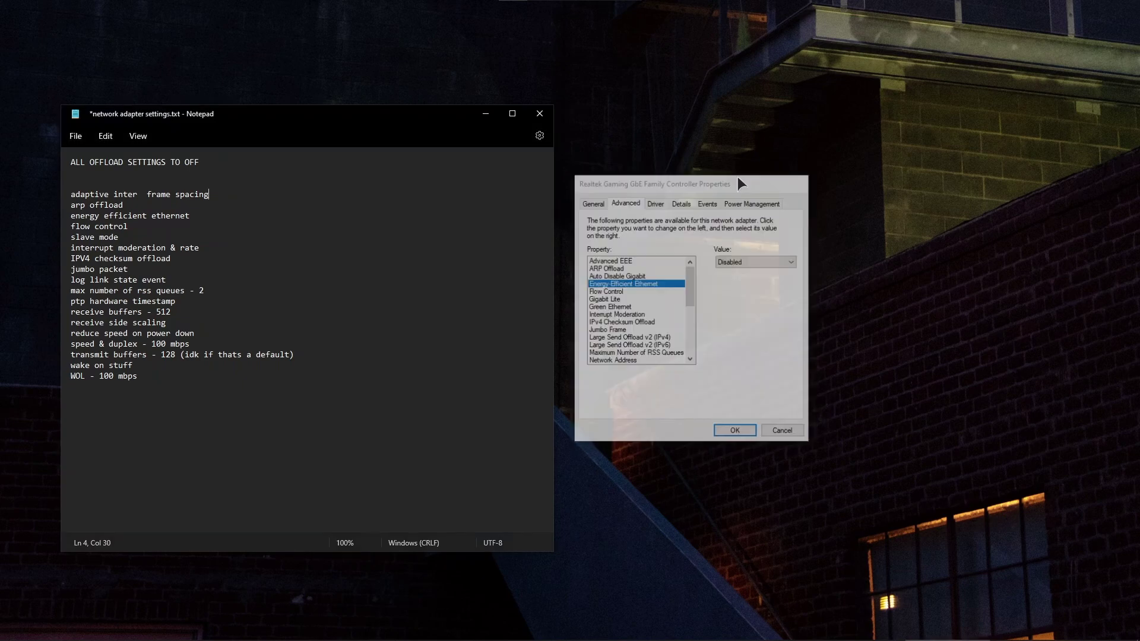
pyautogui.moveTo(402, 122); pyautogui.dragTo(665, 125)
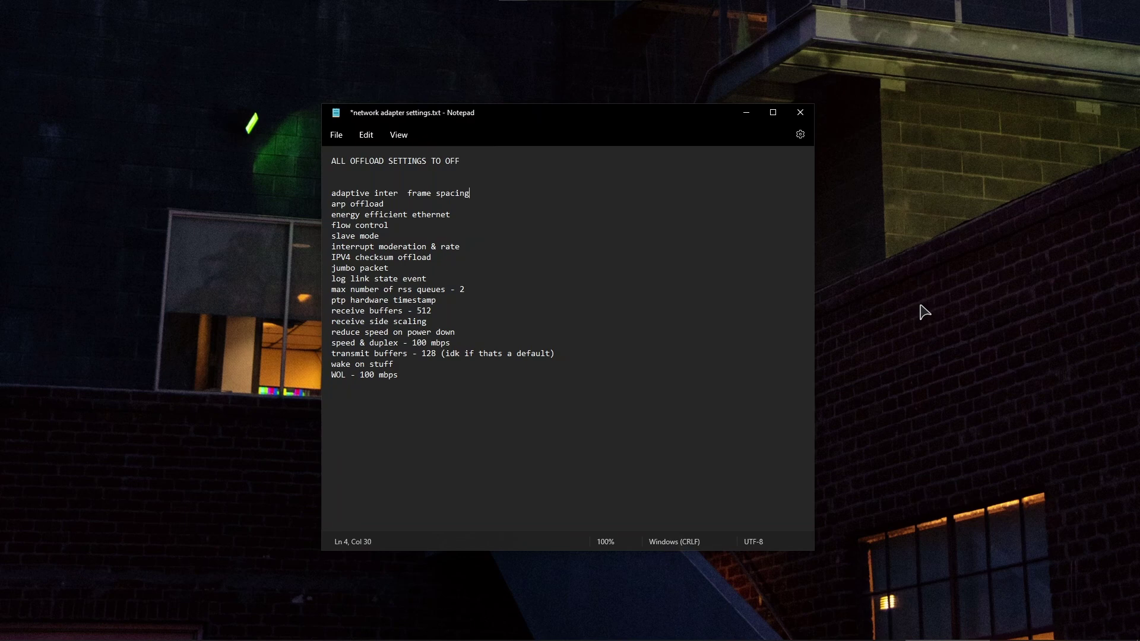